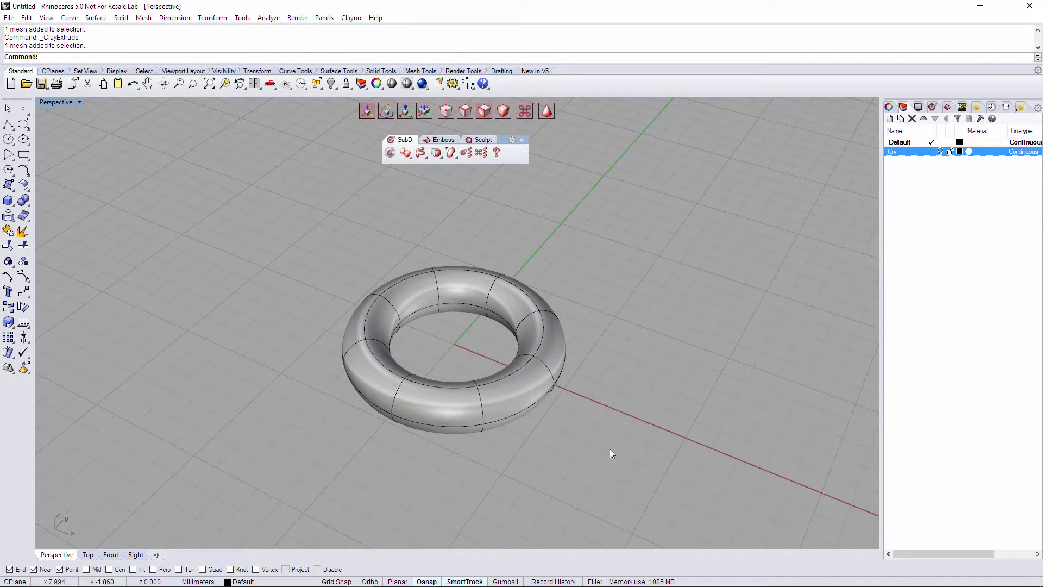
Try a Clayoo Extrude on one upper ring face with distance 4.268, 2 divisions and taper -18, and cancel it.
{"action": "left_click", "coordinate": [511, 396]}
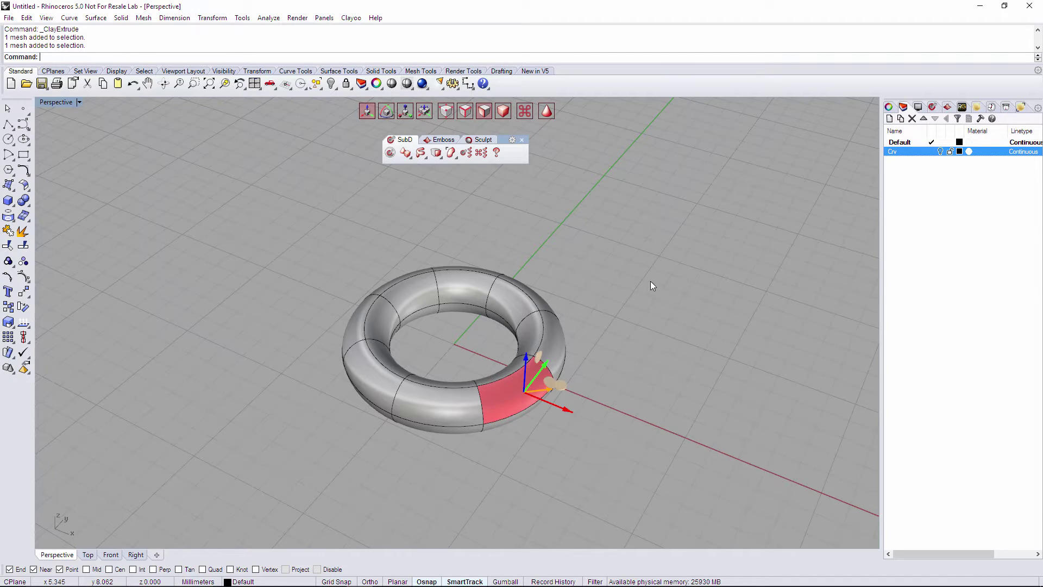
{"action": "left_click", "coordinate": [436, 155]}
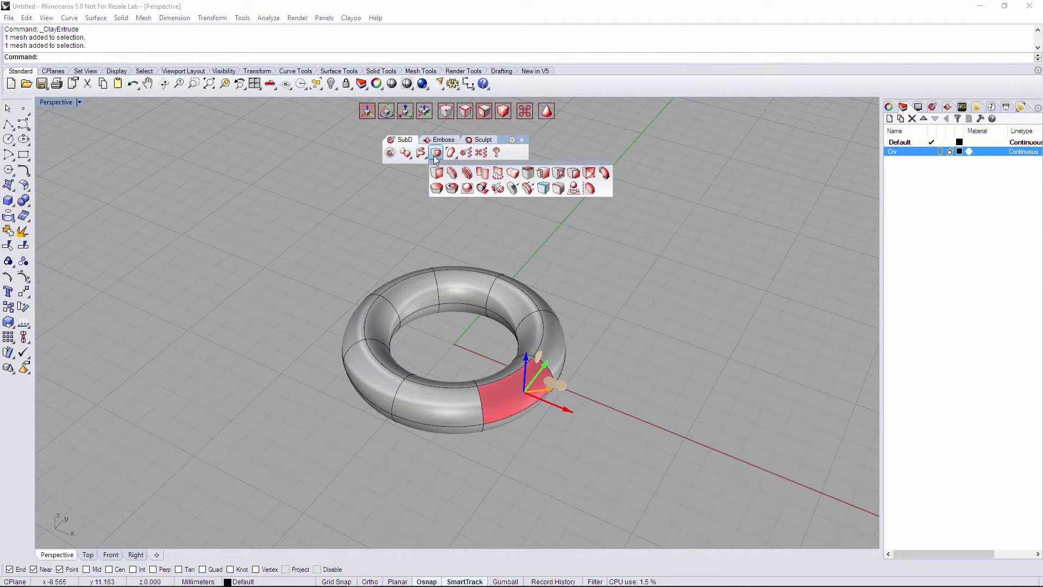
{"action": "left_click", "coordinate": [575, 175]}
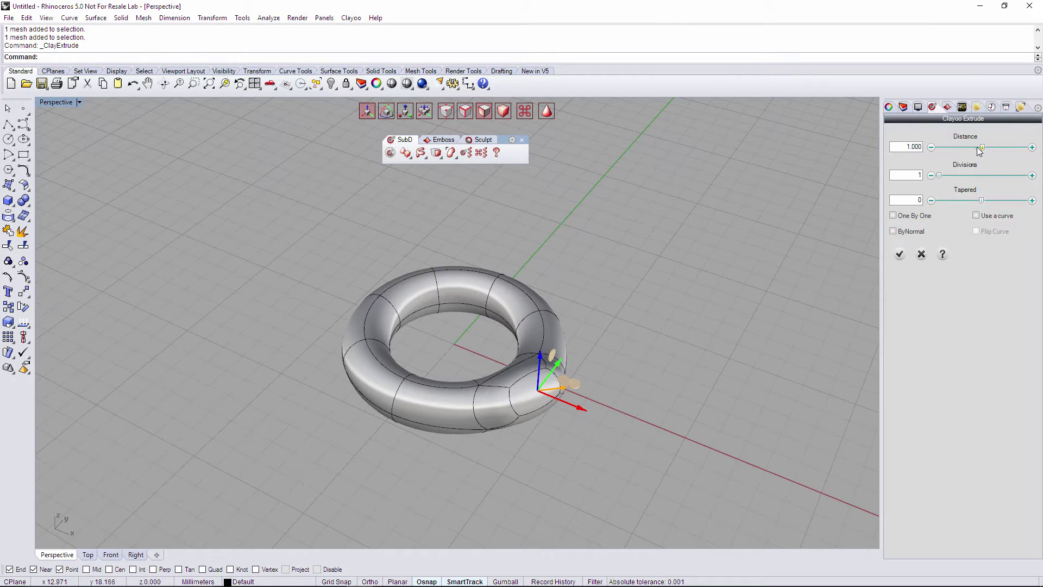
{"action": "left_click_drag", "start_coordinate": [982, 151], "coordinate": [991, 152]}
{"action": "left_click_drag", "start_coordinate": [940, 176], "coordinate": [975, 201]}
{"action": "right_click_drag", "start_coordinate": [726, 328], "coordinate": [830, 292]}
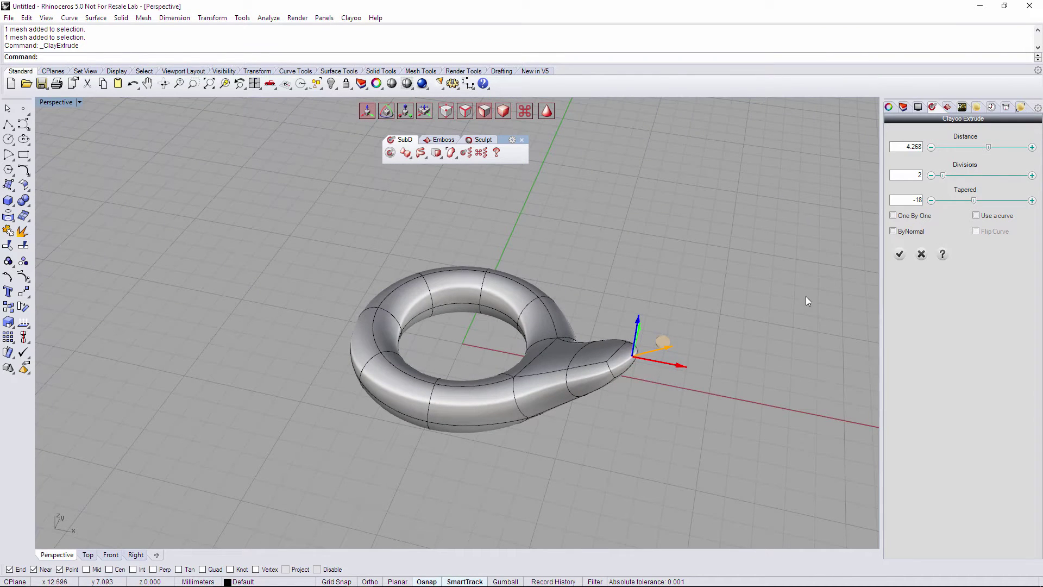
{"action": "left_click", "coordinate": [921, 254]}
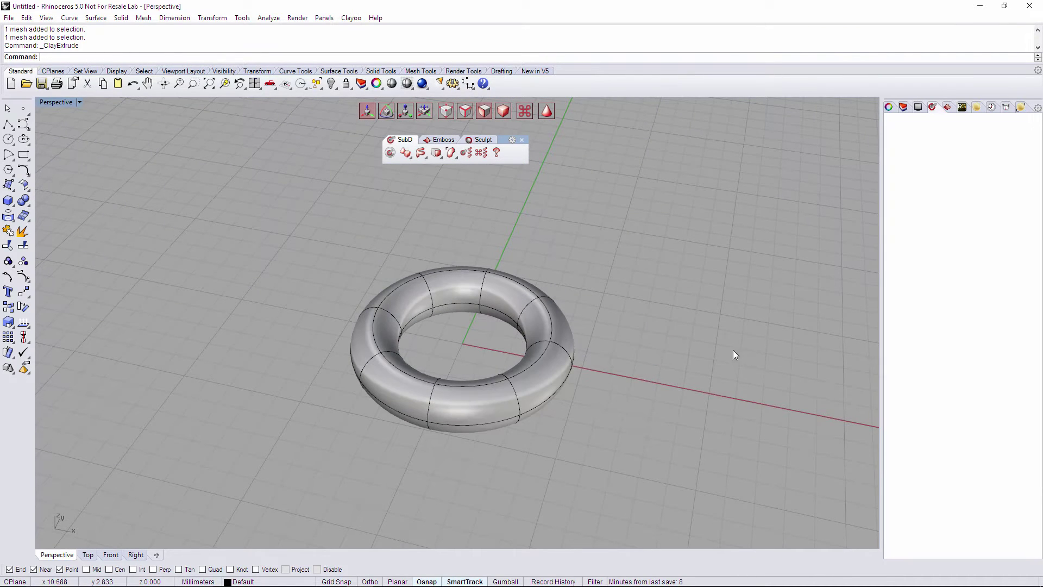
Try pulling a single ring face outward with the gumball, and undo the move.
{"action": "left_click", "coordinate": [537, 396]}
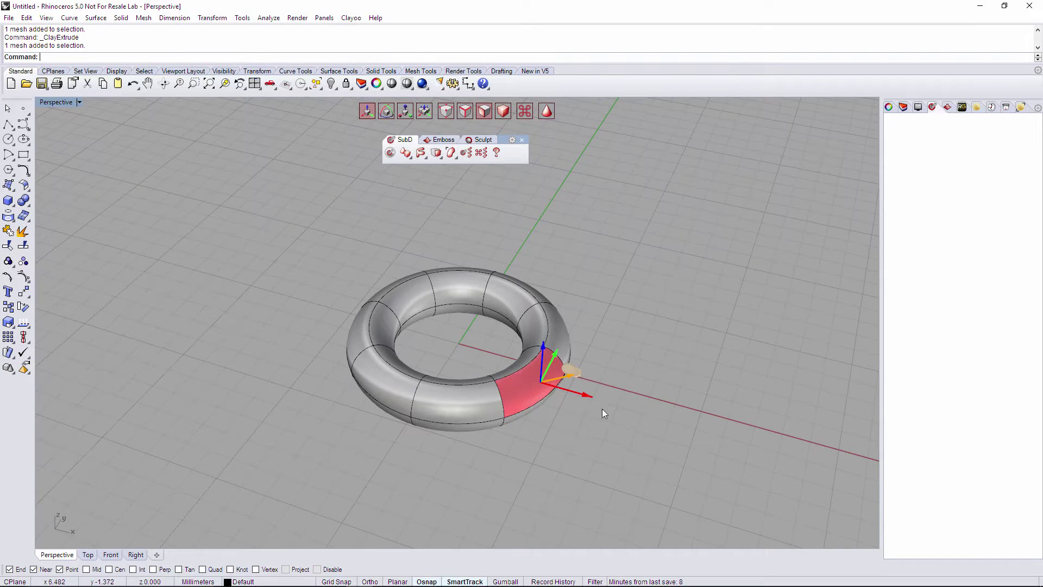
{"action": "mouse_move", "coordinate": [602, 408]}
{"action": "right_mouse_down"}
{"action": "mouse_move", "coordinate": [631, 390]}
{"action": "mouse_move", "coordinate": [618, 421]}
{"action": "right_mouse_up"}
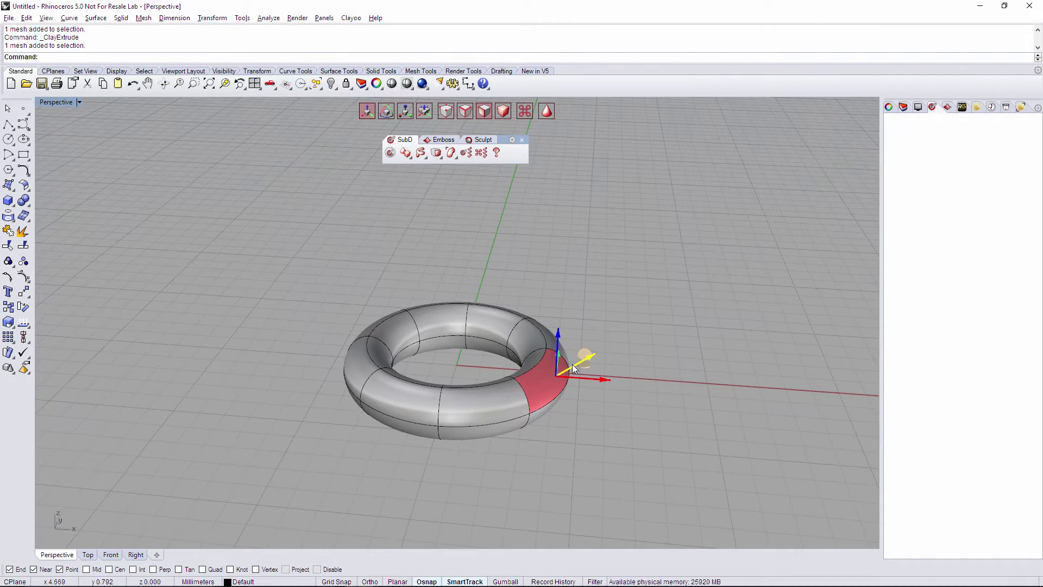
{"action": "left_click_drag", "start_coordinate": [577, 369], "coordinate": [638, 363]}
{"action": "right_click_drag", "start_coordinate": [651, 390], "coordinate": [563, 495]}
{"action": "key", "text": "Escape"}
{"action": "key", "text": "ctrl+z"}
Try extruding three adjacent upper faces of the ring together with a distance of 1.829.
{"action": "left_click", "coordinate": [508, 390], "text": "ctrl+shift"}
{"action": "left_click", "coordinate": [430, 384], "text": "ctrl+shift"}
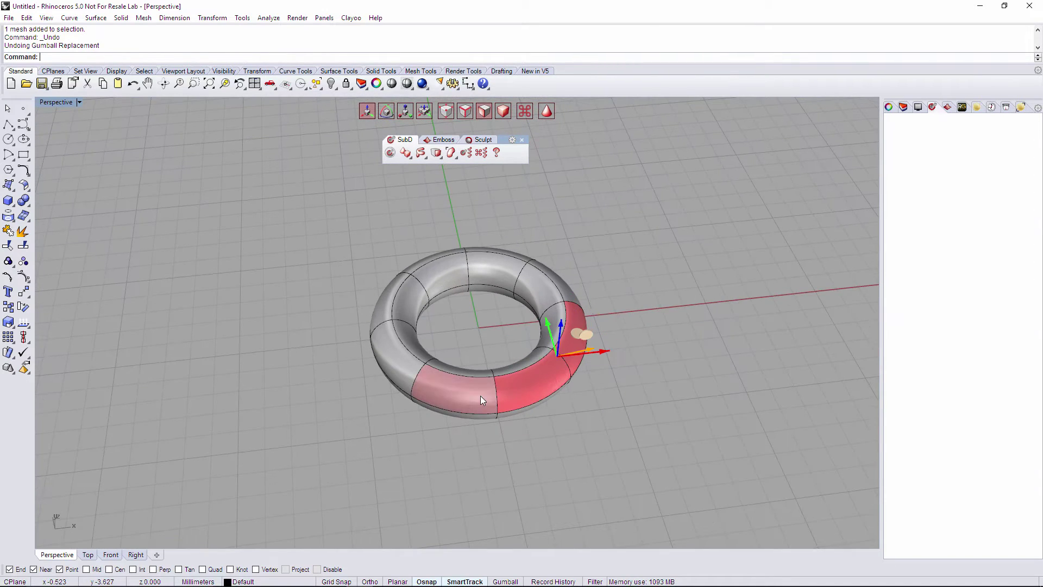
{"action": "right_click_drag", "start_coordinate": [595, 426], "coordinate": [550, 425]}
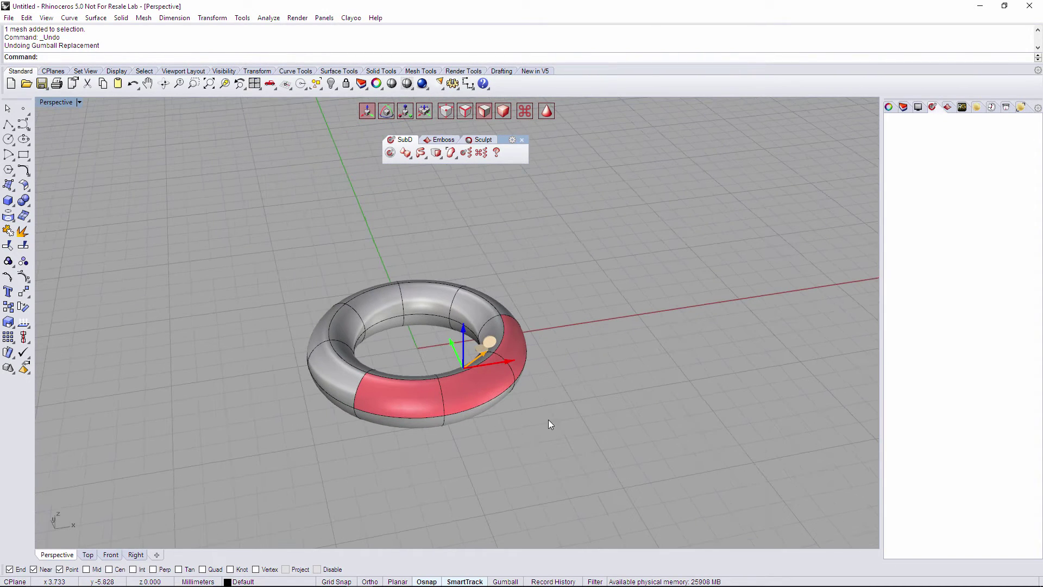
{"action": "left_click", "coordinate": [439, 154]}
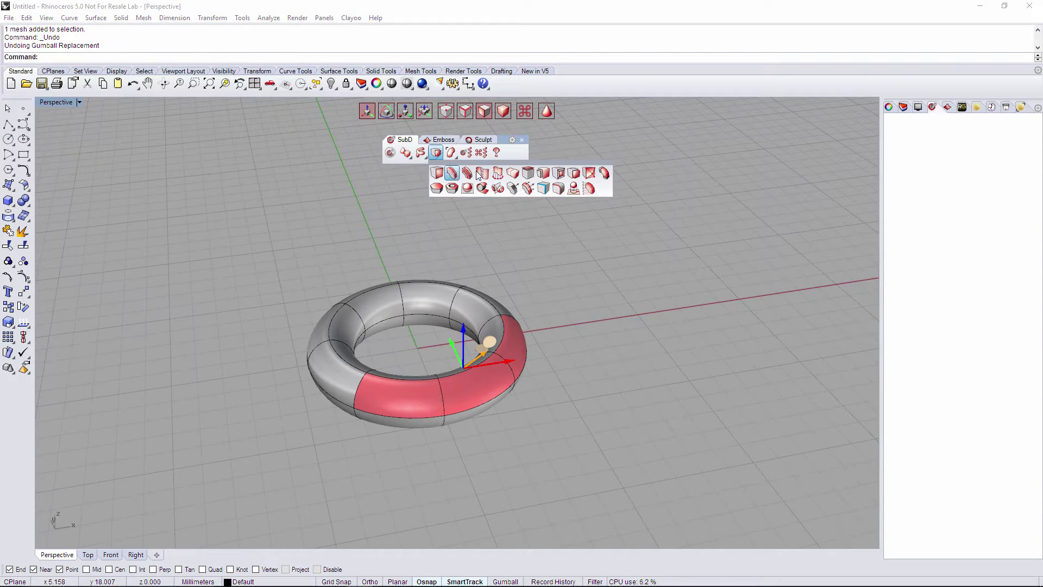
{"action": "left_click", "coordinate": [573, 173]}
{"action": "right_click_drag", "start_coordinate": [629, 259], "coordinate": [634, 266]}
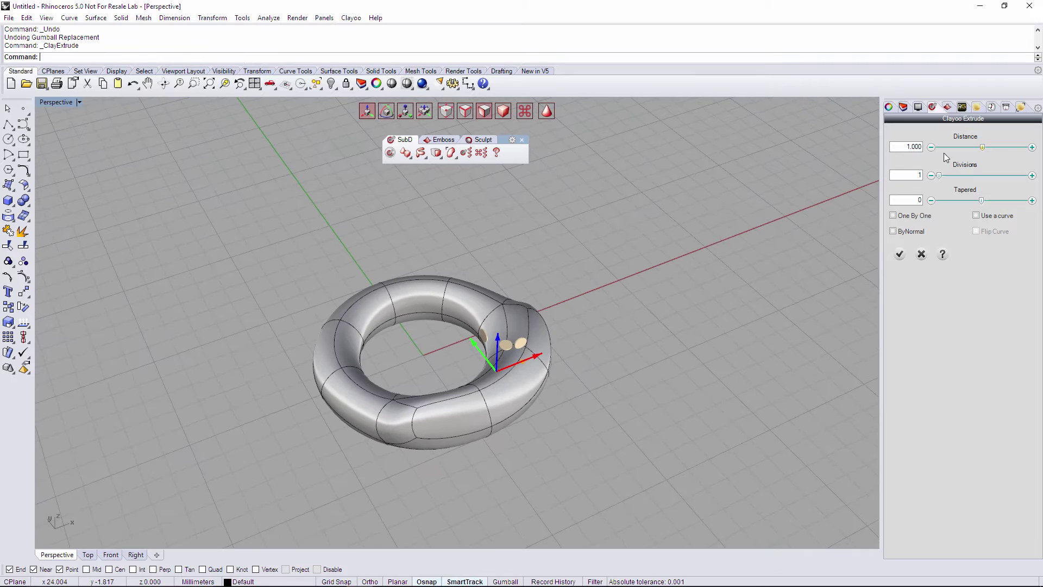
{"action": "left_click_drag", "start_coordinate": [985, 145], "coordinate": [989, 145]}
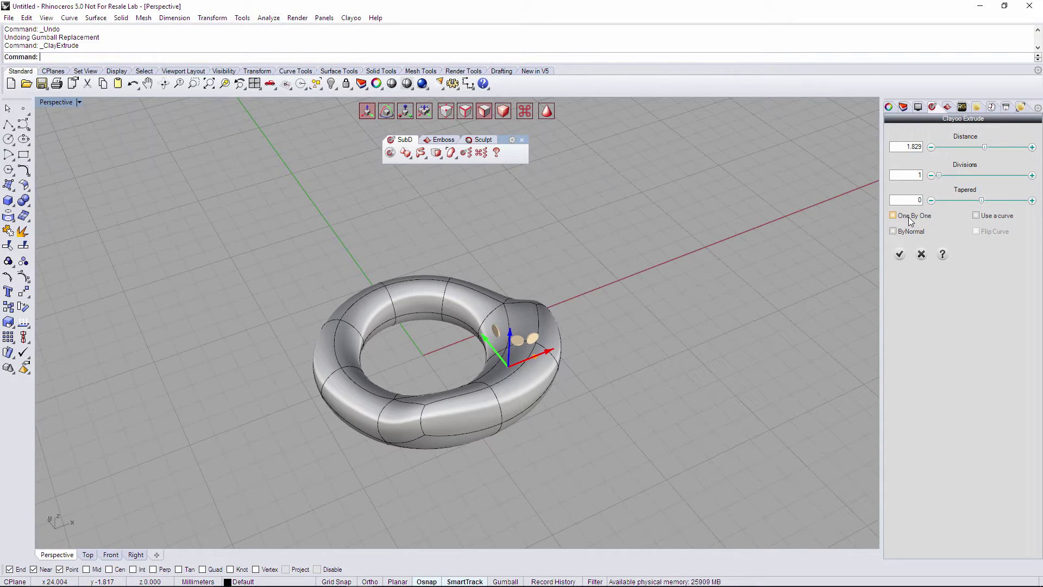
Try extruding the three faces One By One with a distance of 4.964.
{"action": "left_click", "coordinate": [894, 215]}
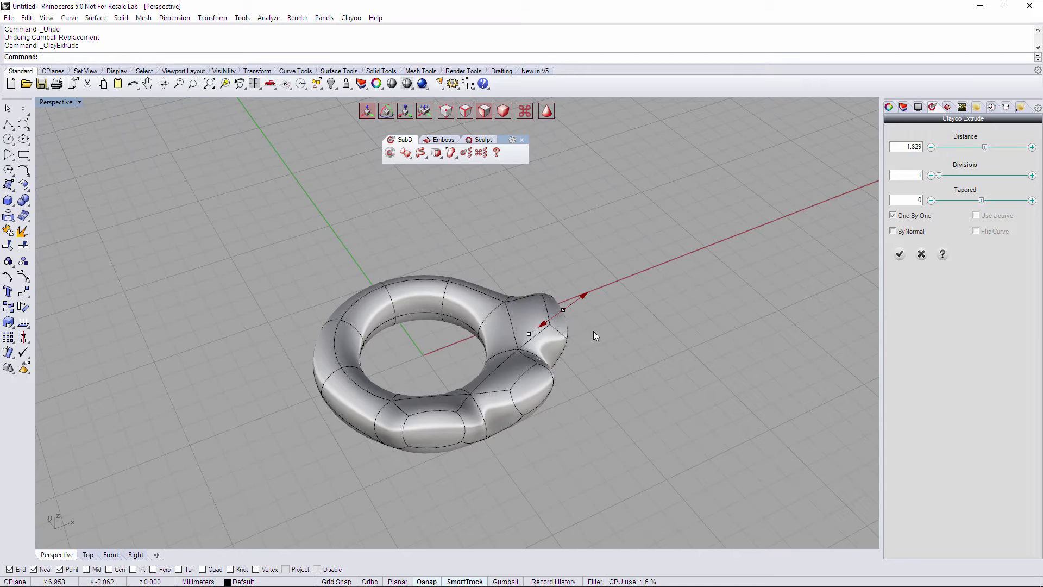
{"action": "left_click_drag", "start_coordinate": [582, 297], "coordinate": [609, 280]}
{"action": "right_click_drag", "start_coordinate": [598, 324], "coordinate": [644, 288]}
{"action": "right_click_drag", "start_coordinate": [674, 337], "coordinate": [687, 315]}
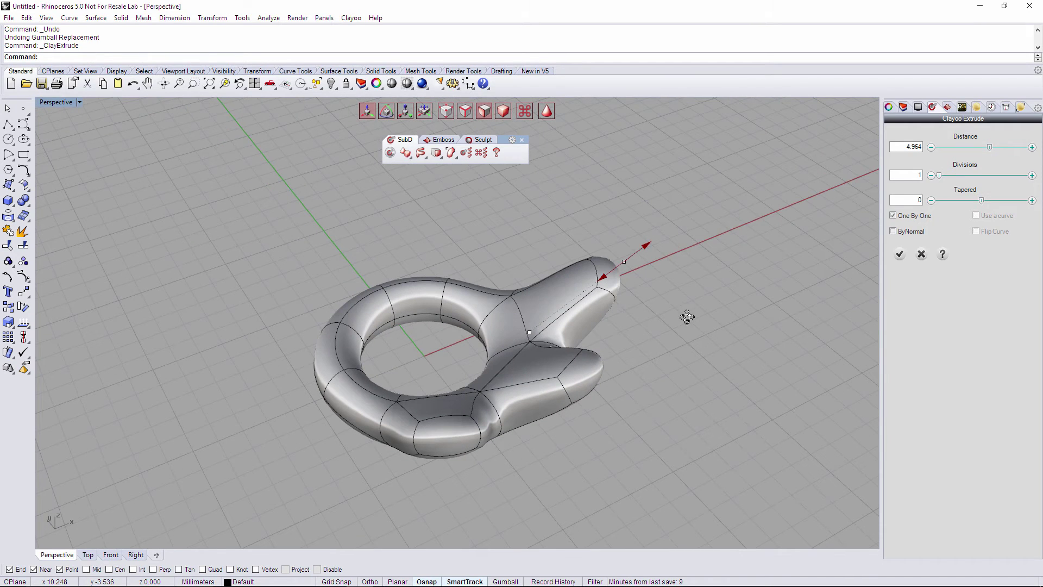
Try the three-face extrusion ByNormal instead of One By One, with a distance of 3.258, and cancel it.
{"action": "left_click", "coordinate": [894, 216]}
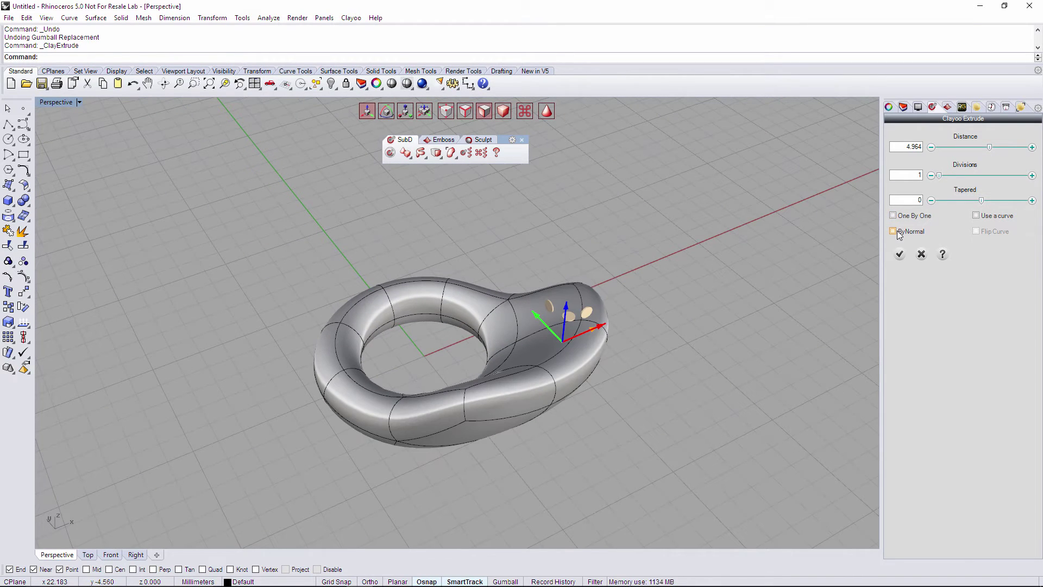
{"action": "right_click_drag", "start_coordinate": [581, 374], "coordinate": [567, 411]}
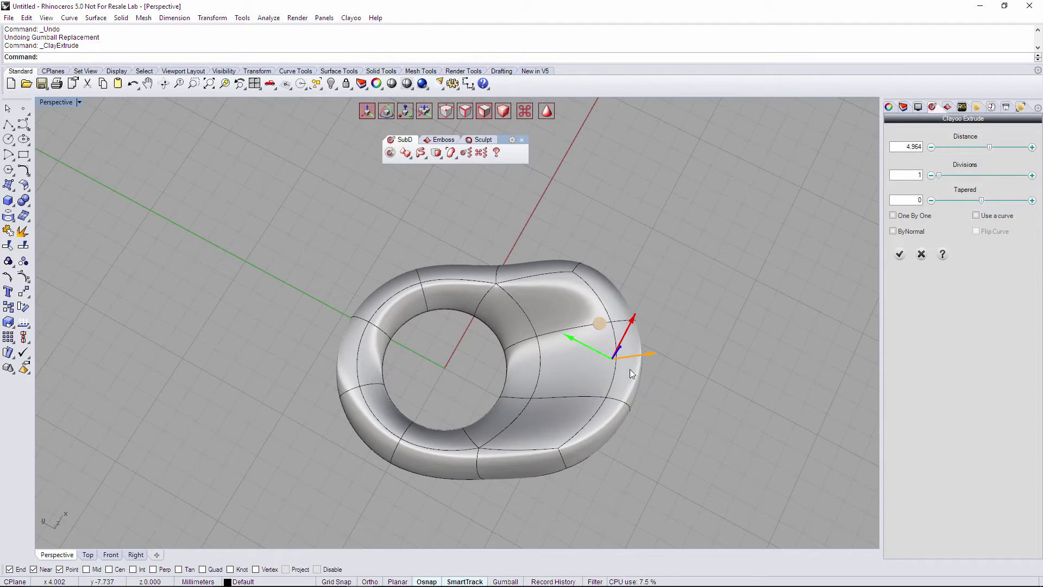
{"action": "left_click", "coordinate": [893, 232]}
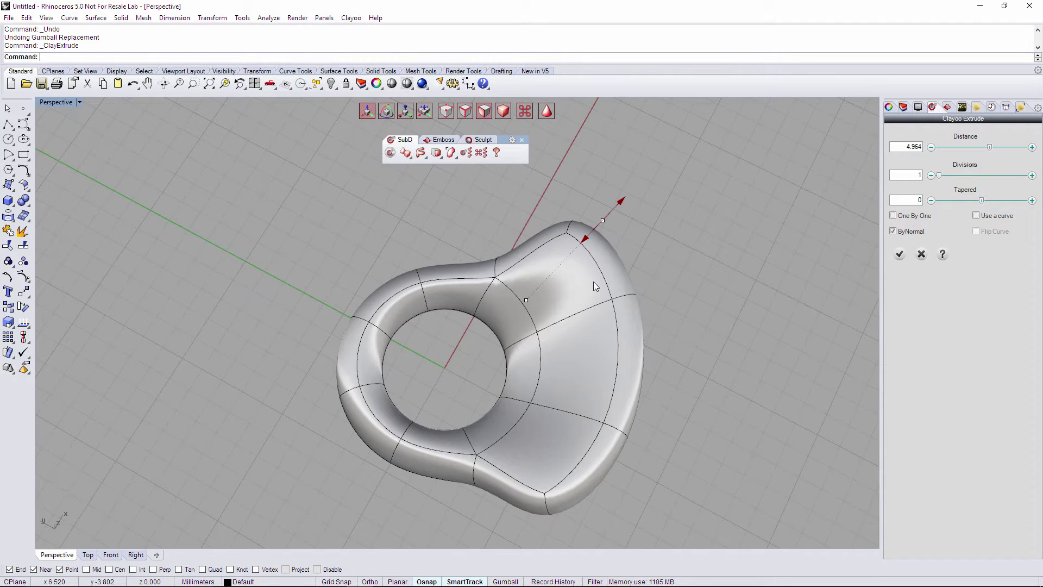
{"action": "right_click_drag", "start_coordinate": [595, 286], "coordinate": [629, 215]}
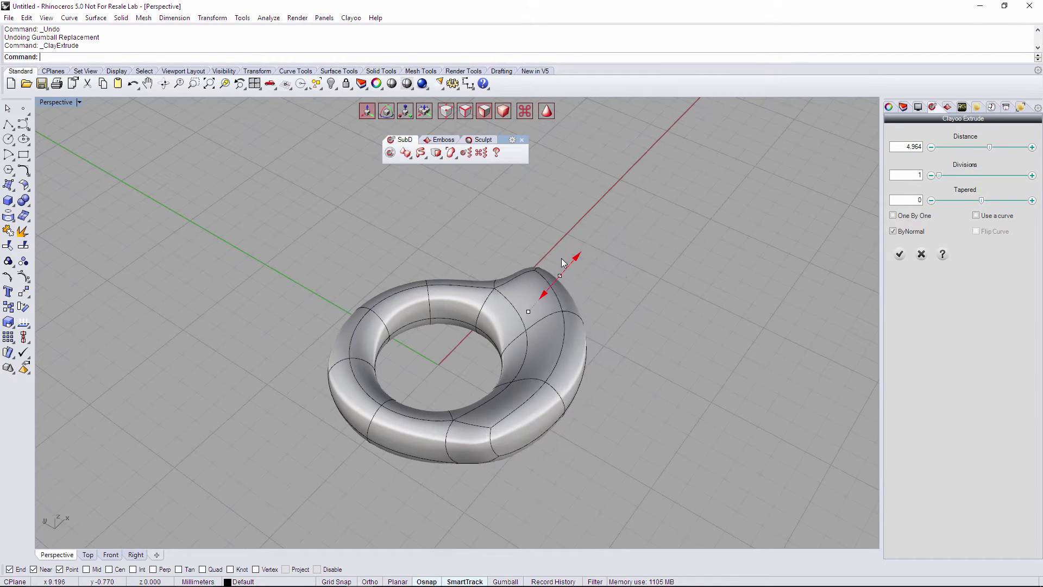
{"action": "left_click_drag", "start_coordinate": [562, 258], "coordinate": [592, 236]}
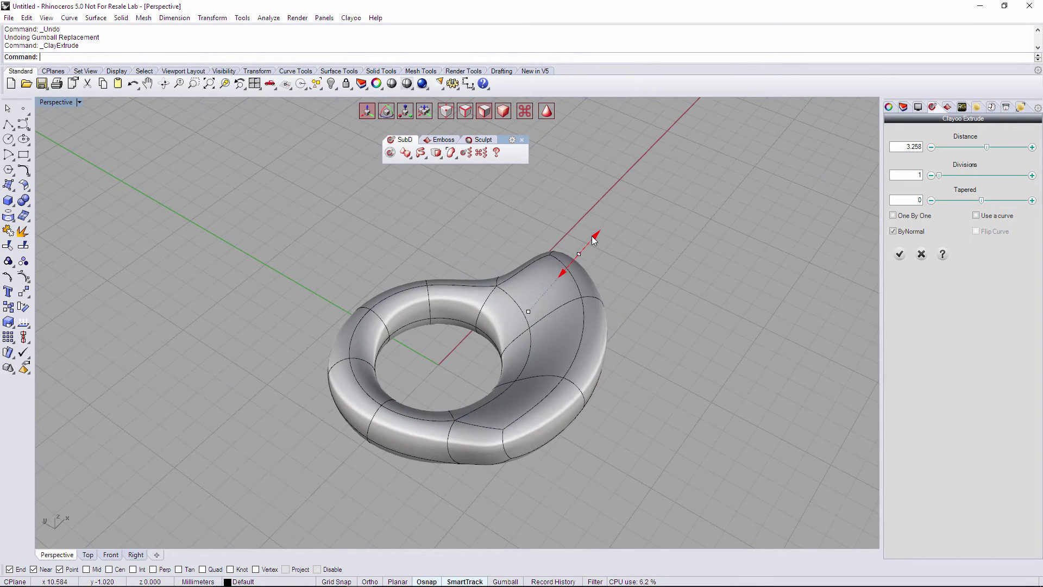
{"action": "right_click_drag", "start_coordinate": [592, 236], "coordinate": [620, 306]}
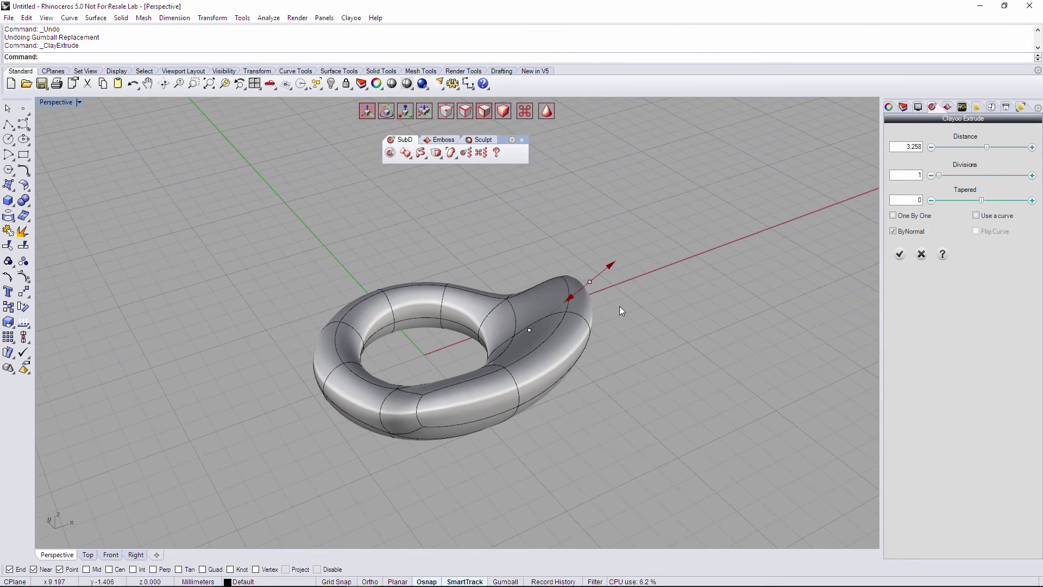
{"action": "left_click", "coordinate": [922, 255]}
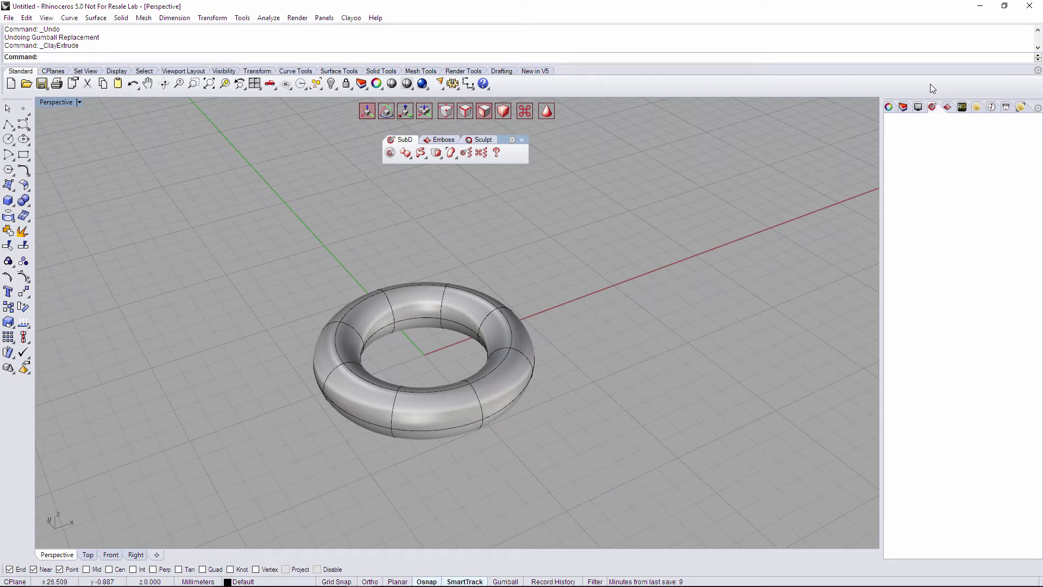
Turn on the Crv layer to show the guide curve beside the ring.
{"action": "left_click", "coordinate": [903, 107]}
{"action": "left_click", "coordinate": [940, 151]}
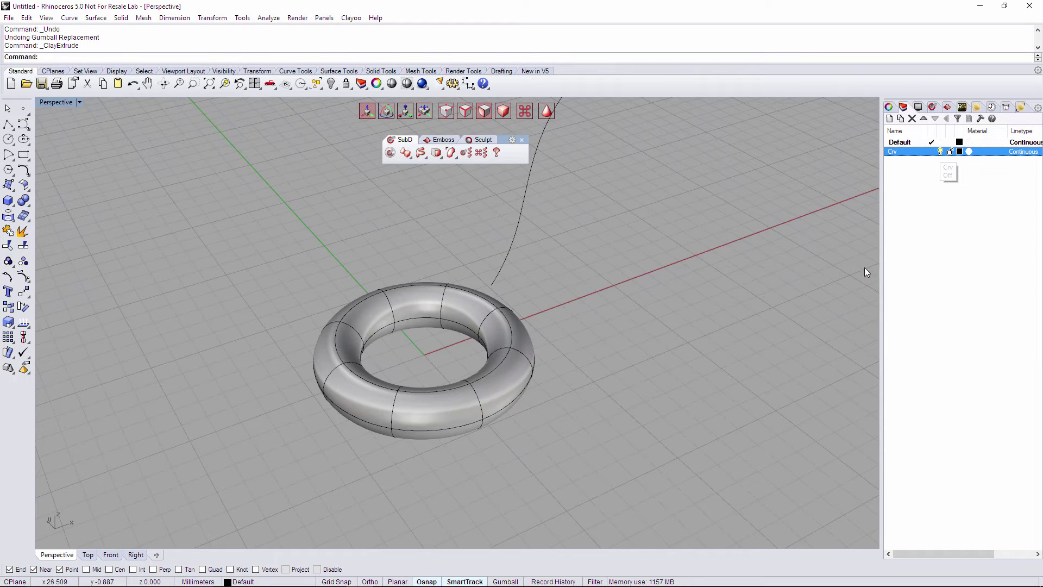
{"action": "right_click_drag", "start_coordinate": [715, 353], "coordinate": [550, 390]}
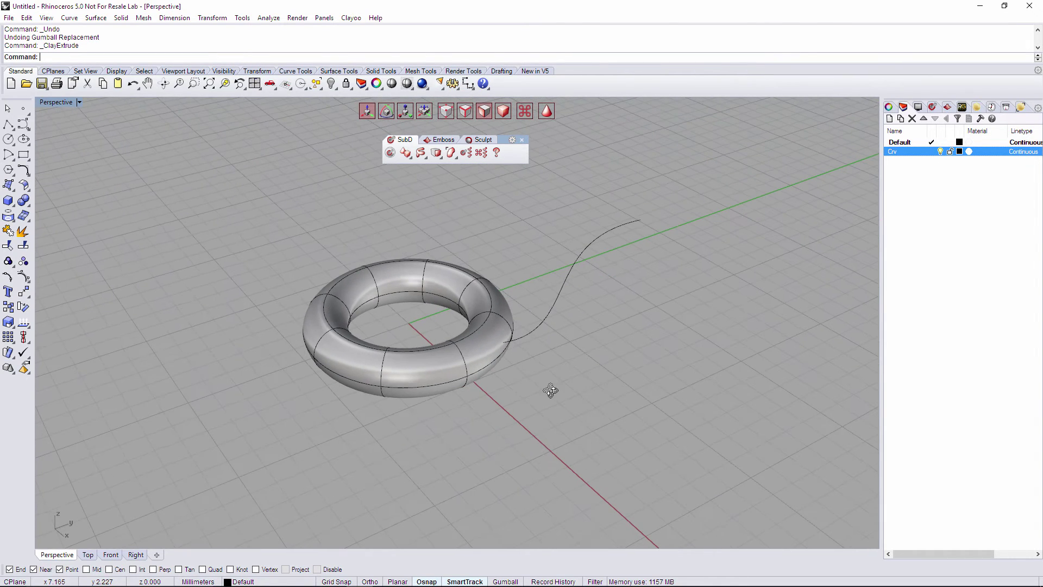
Extrude the ring face at the start of the guide curve along that curve using the Use a curve option.
{"action": "left_click", "coordinate": [478, 355]}
{"action": "right_click_drag", "start_coordinate": [584, 347], "coordinate": [575, 356]}
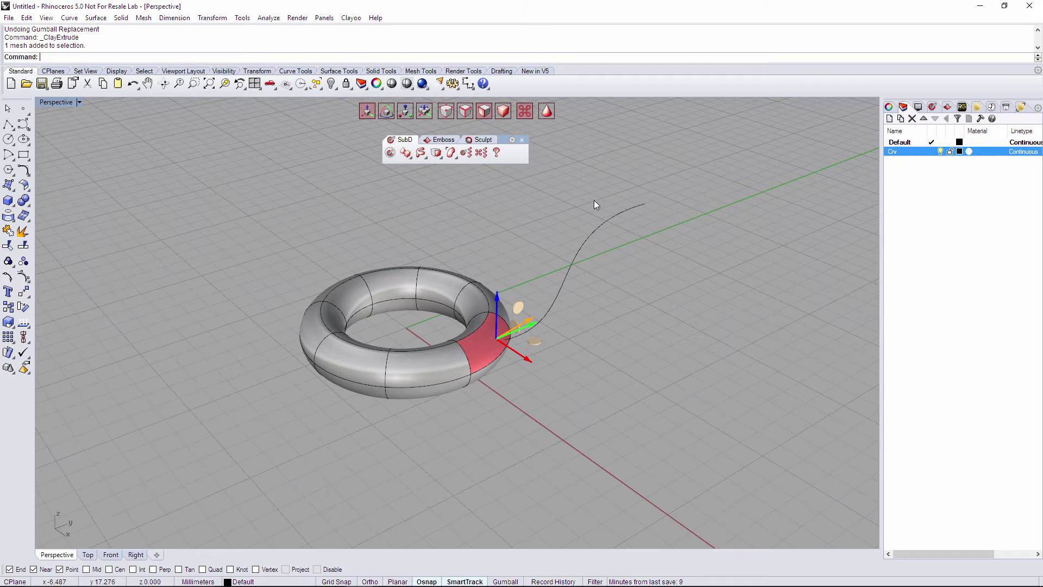
{"action": "right_click_drag", "start_coordinate": [648, 293], "coordinate": [645, 293]}
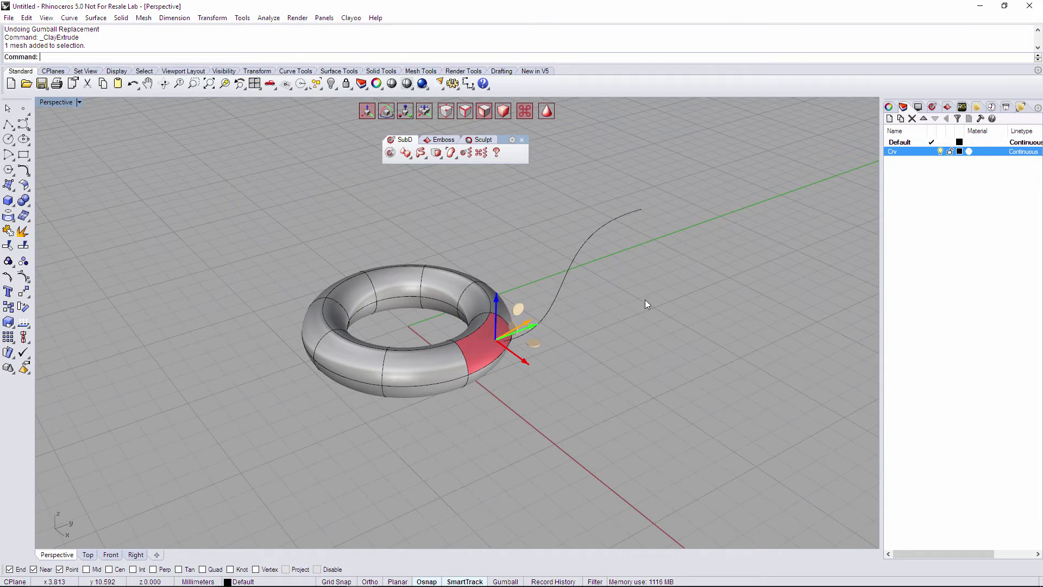
{"action": "right_click_drag", "start_coordinate": [656, 330], "coordinate": [663, 333]}
{"action": "right_click", "coordinate": [664, 333]}
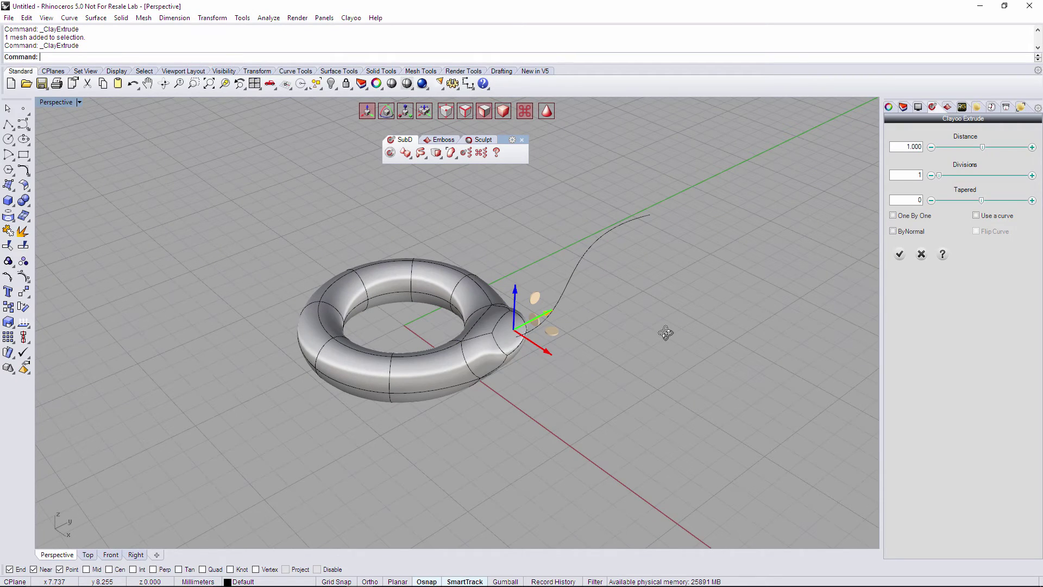
{"action": "left_click", "coordinate": [999, 218]}
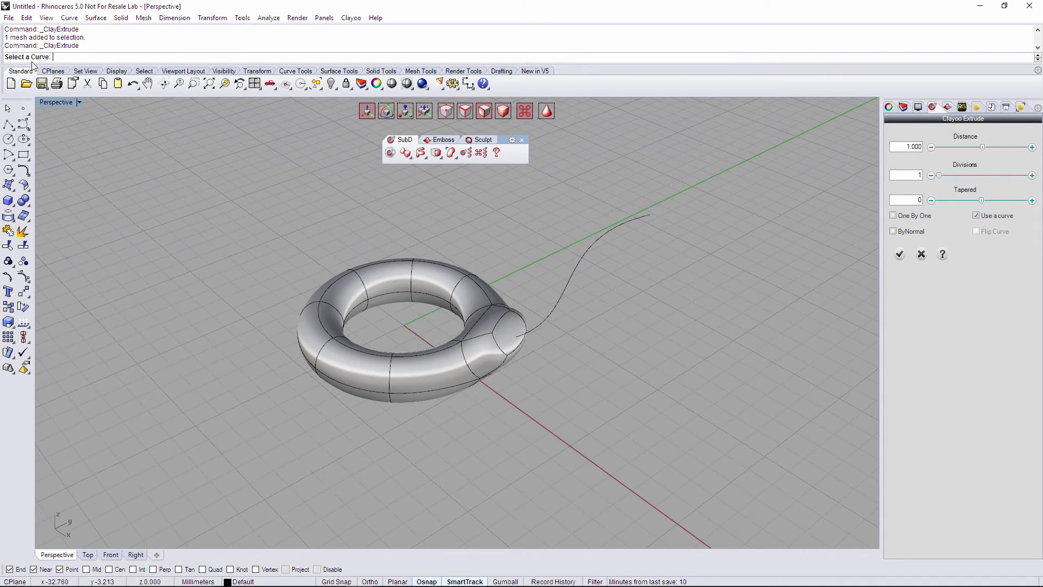
{"action": "left_click", "coordinate": [580, 263]}
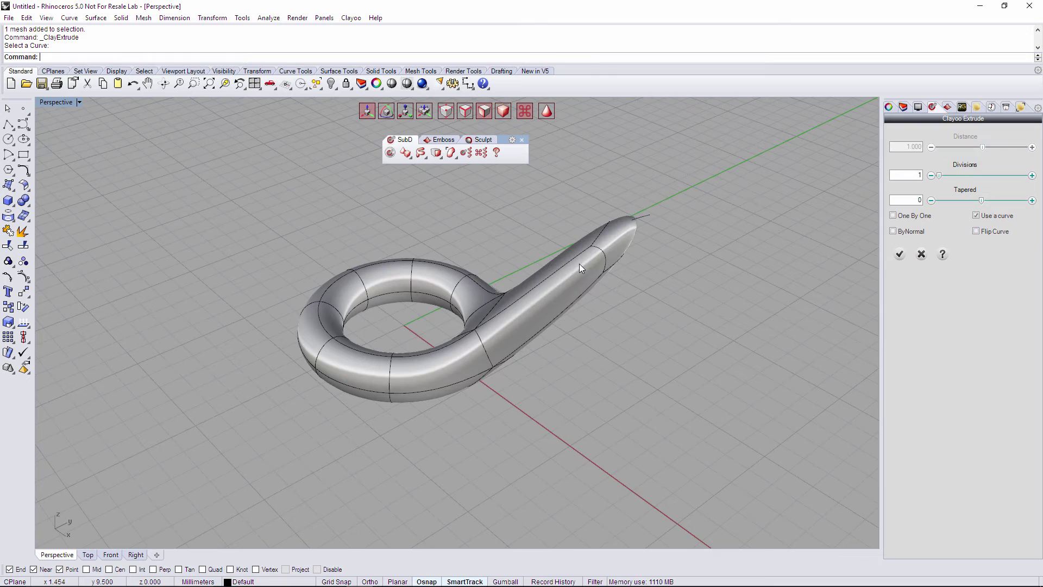
Set the curve-guided extrusion to 4 divisions.
{"action": "right_click_drag", "start_coordinate": [618, 319], "coordinate": [861, 287]}
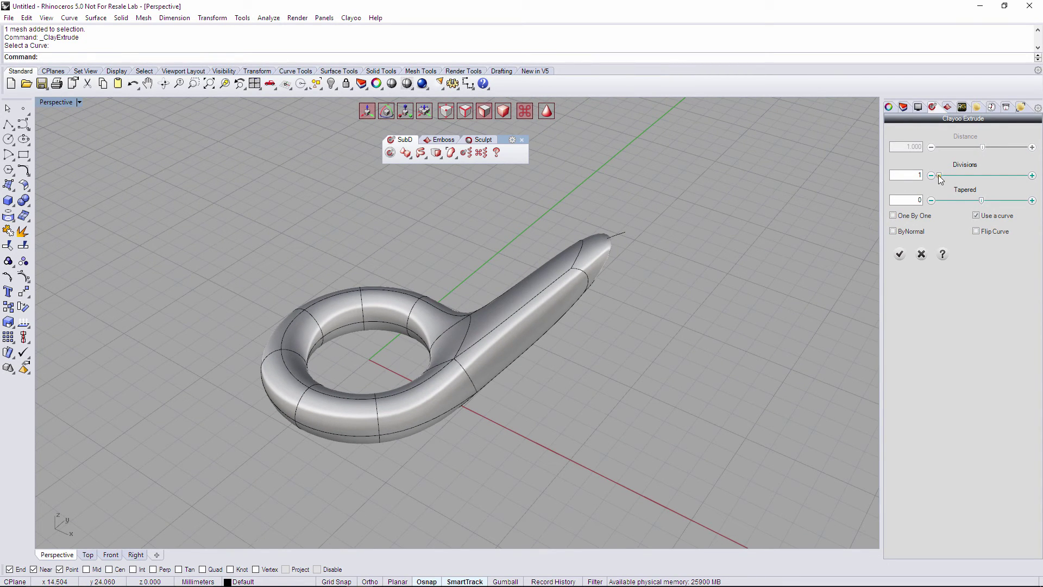
{"action": "left_click_drag", "start_coordinate": [938, 175], "coordinate": [951, 176]}
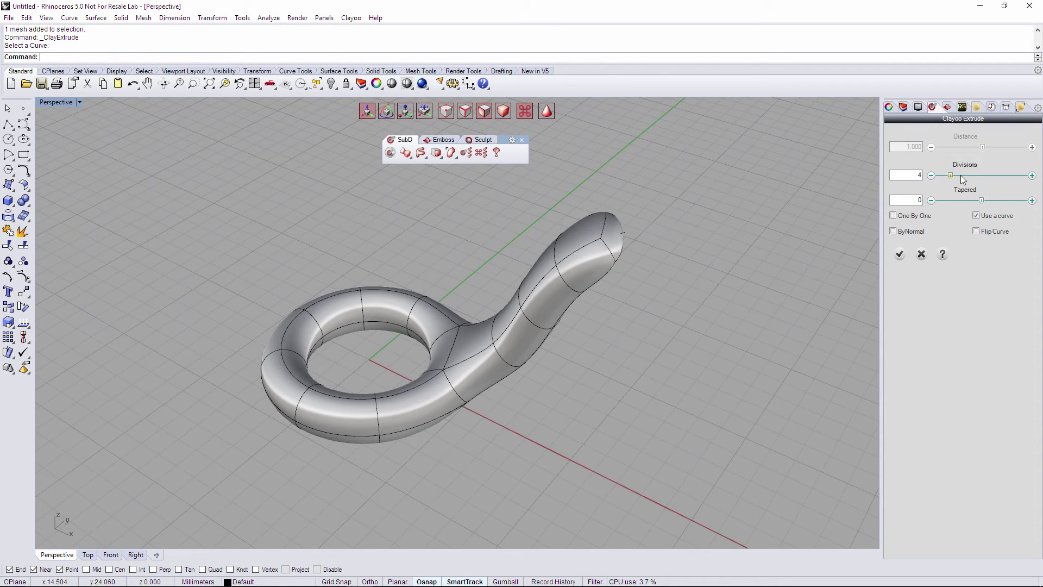
{"action": "right_click_drag", "start_coordinate": [757, 282], "coordinate": [738, 298]}
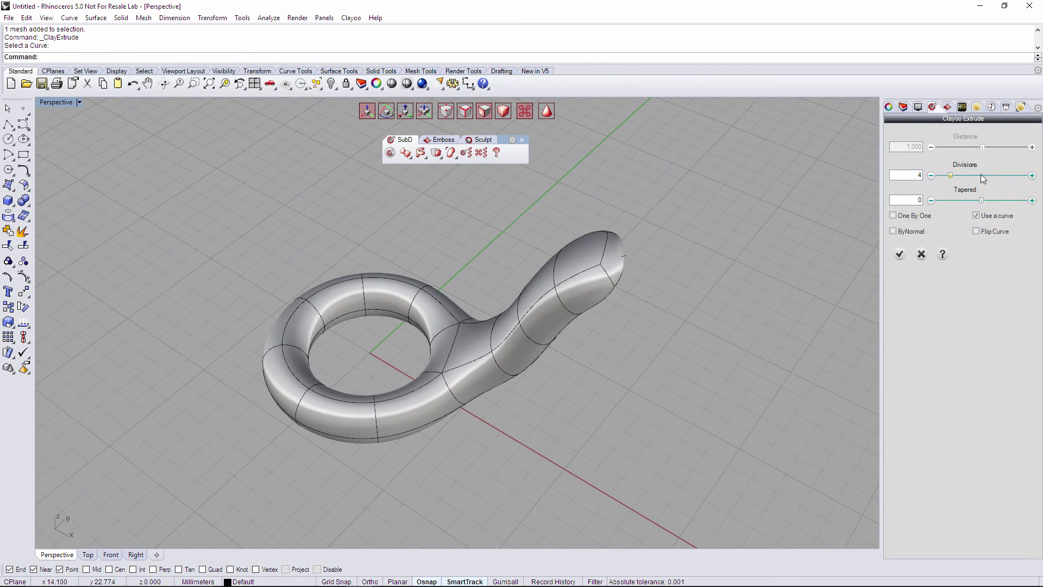
{"action": "right_click_drag", "start_coordinate": [481, 419], "coordinate": [612, 372]}
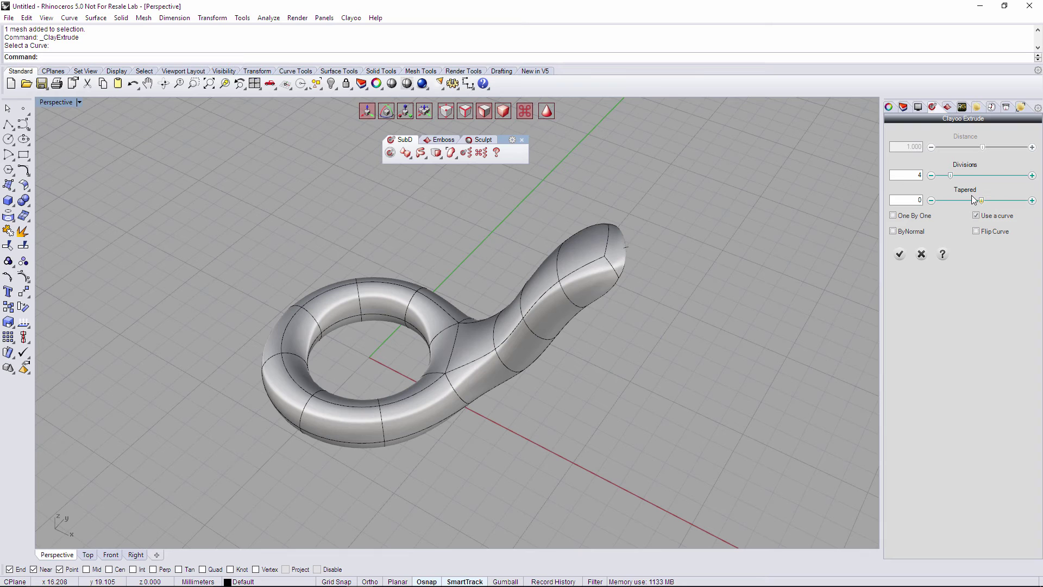
Taper the curve-guided extrusion by -18 and accept it.
{"action": "left_click_drag", "start_coordinate": [983, 201], "coordinate": [974, 201]}
{"action": "right_click_drag", "start_coordinate": [706, 321], "coordinate": [680, 349]}
{"action": "right_click_drag", "start_coordinate": [739, 330], "coordinate": [714, 301]}
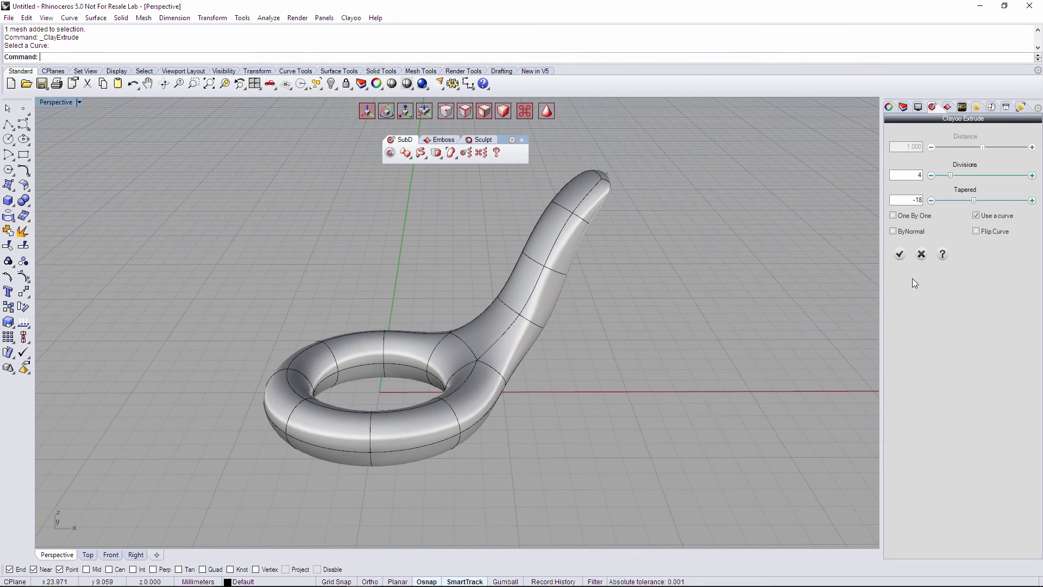
{"action": "left_click", "coordinate": [899, 255]}
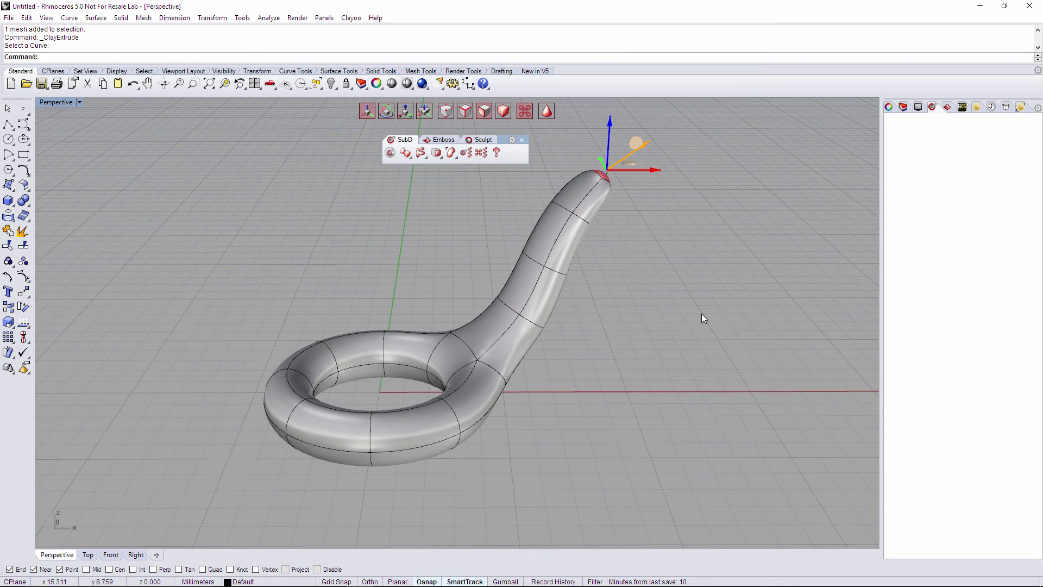
{"action": "right_click_drag", "start_coordinate": [690, 319], "coordinate": [700, 348]}
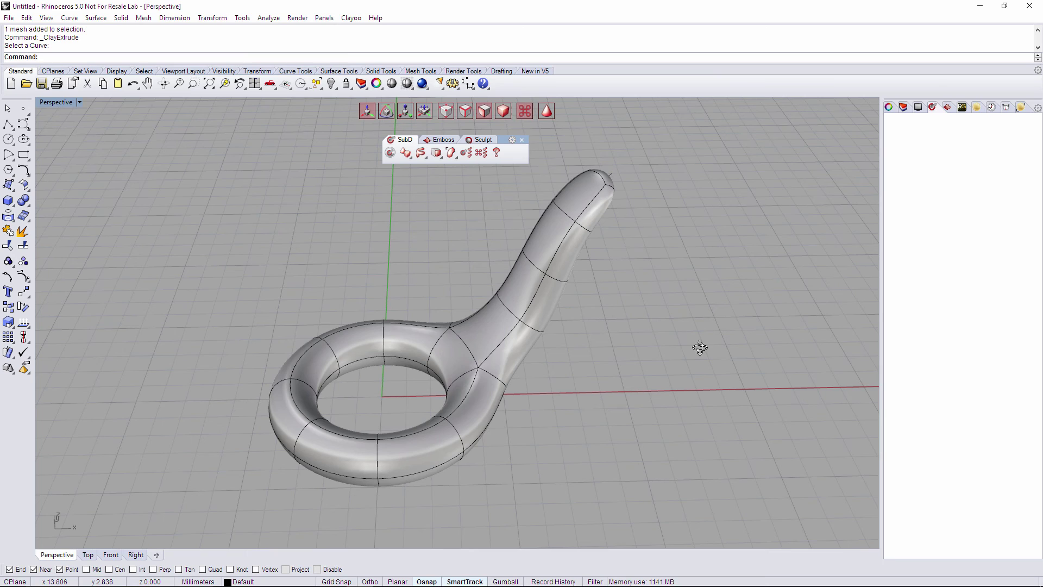